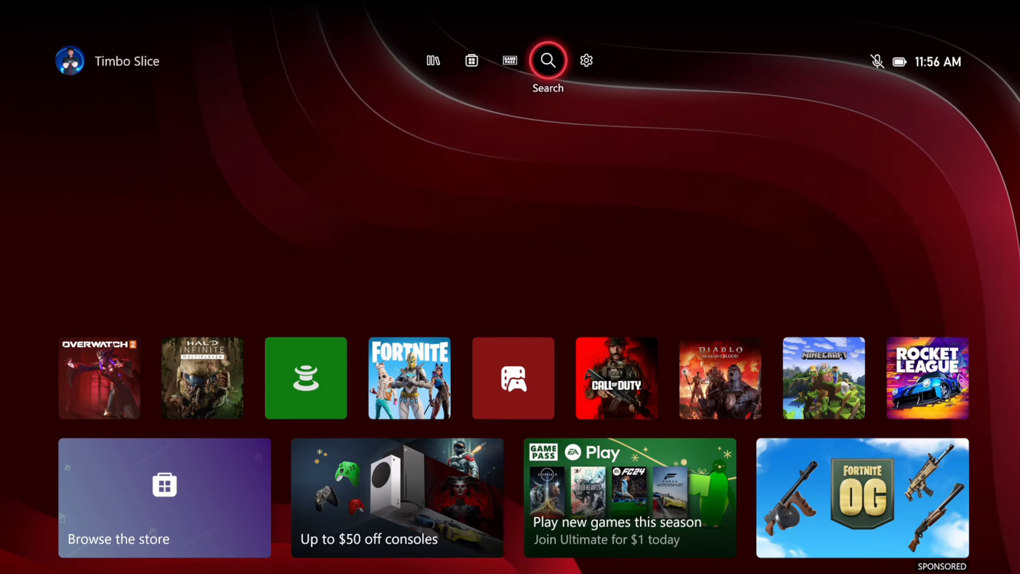
Open console Settings from the dashboard's Settings gear
key(Down)
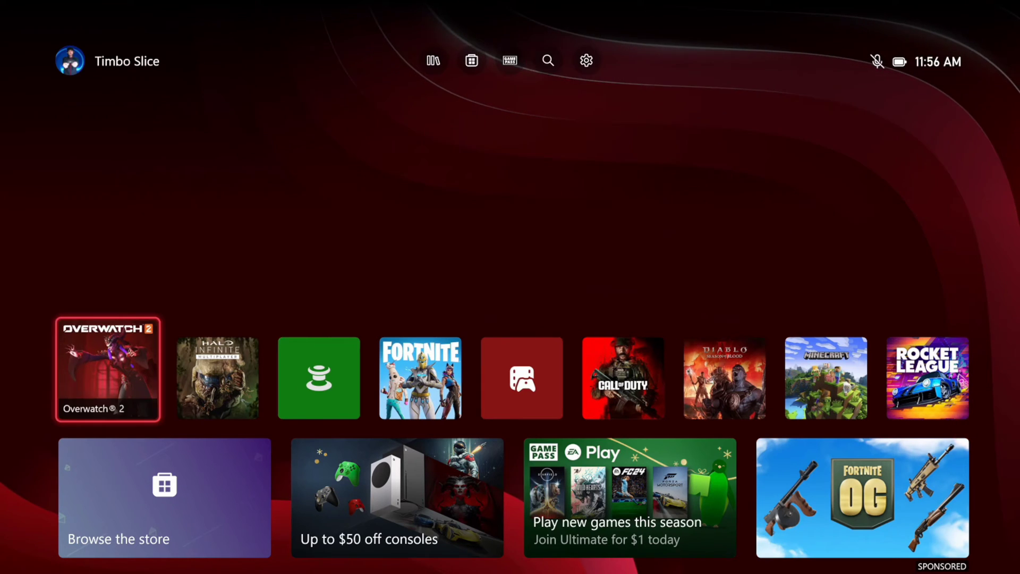
key(Up)
key(Right)
key(Right)
key(Right)
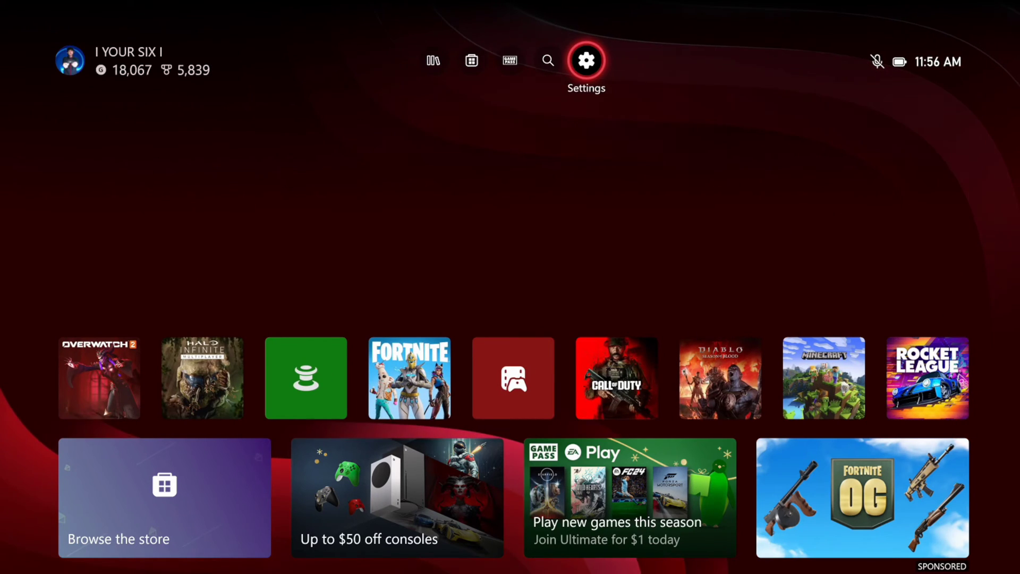
key(Return)
Open General > Network settings, showing a wired connection and open NAT type
key(Left)
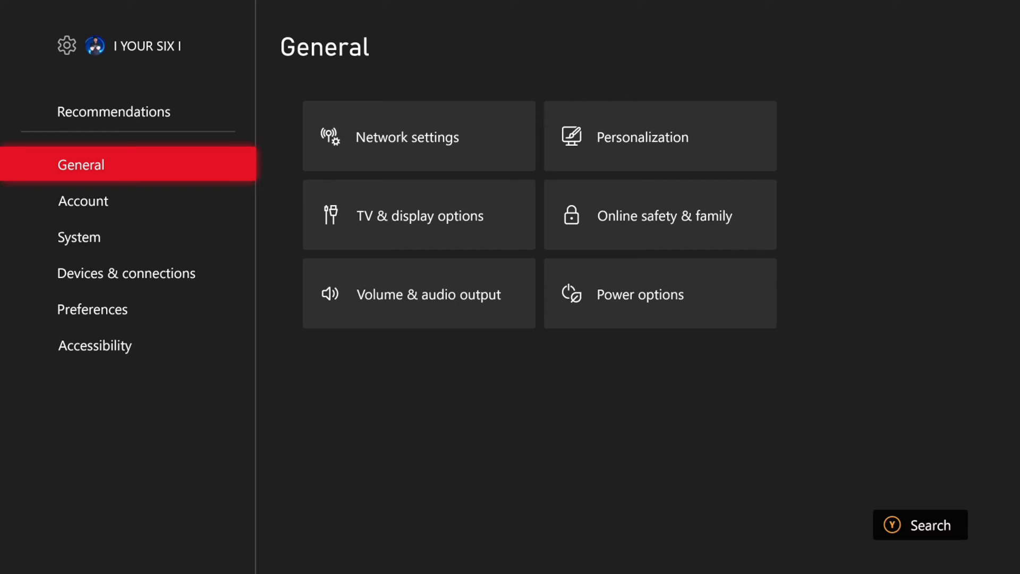
key(Right)
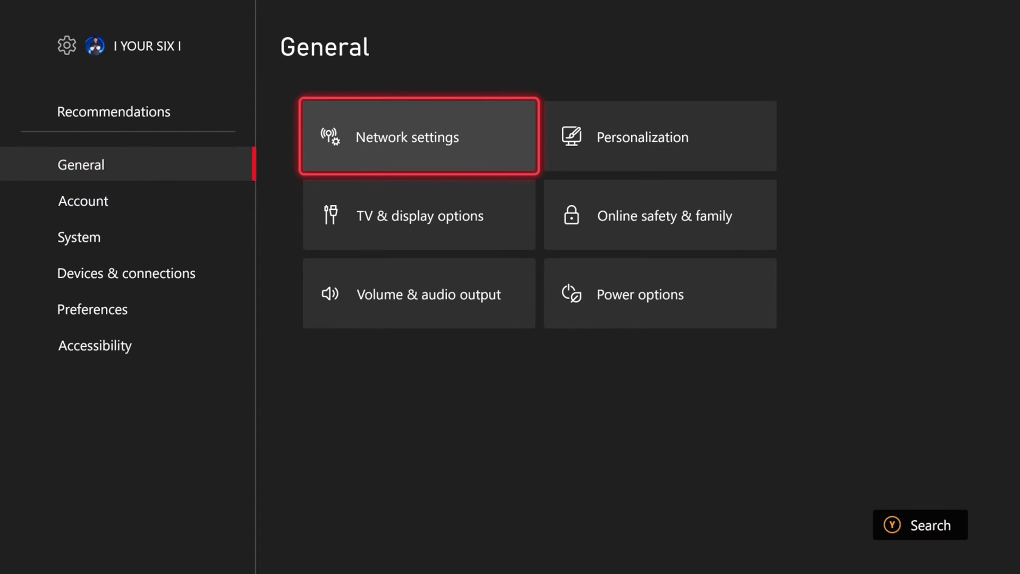
key(Return)
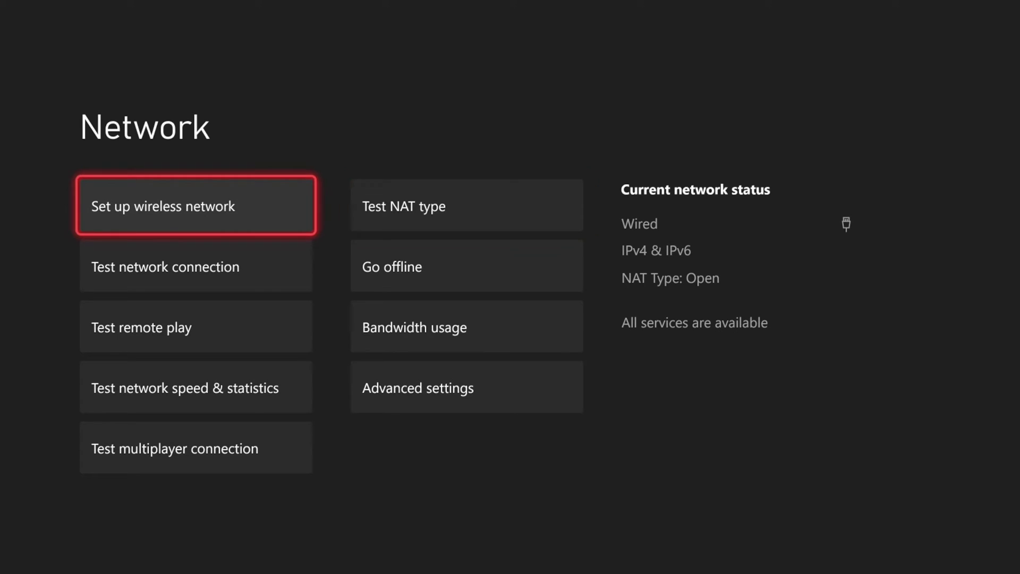
key(Right)
key(Down)
key(Down)
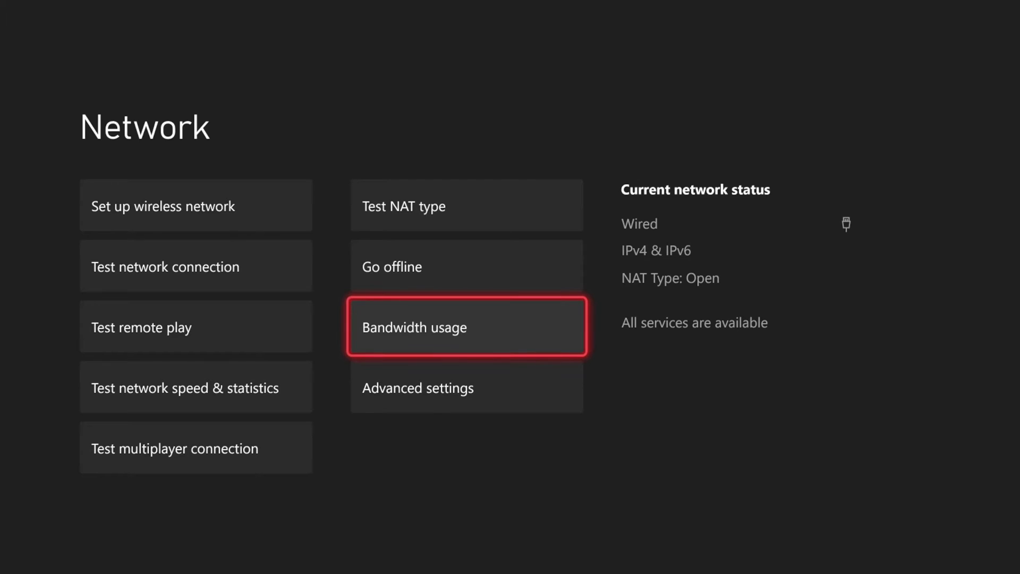
Open Bandwidth usage, showing 3.15 GB used this period and 12-hour hourly usage
key(Return)
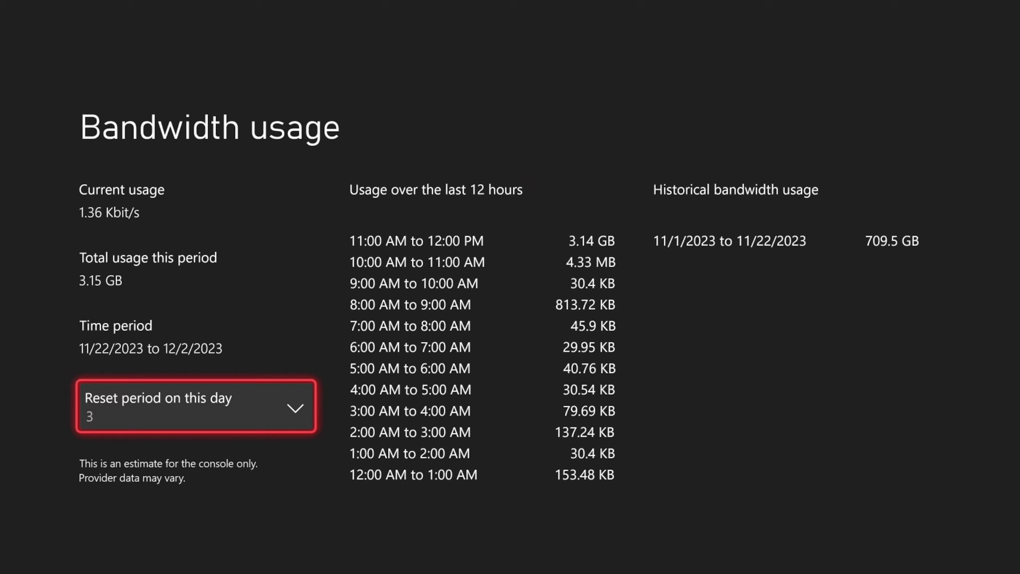